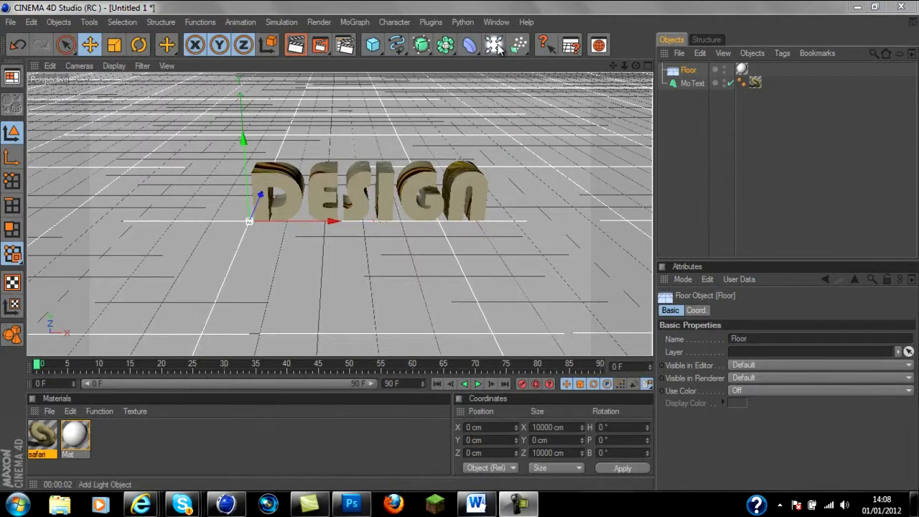
Add a light to the scene and move it to about X -24, Y 167, Z -330 cm, in front of the DESIGN text
click(493, 45)
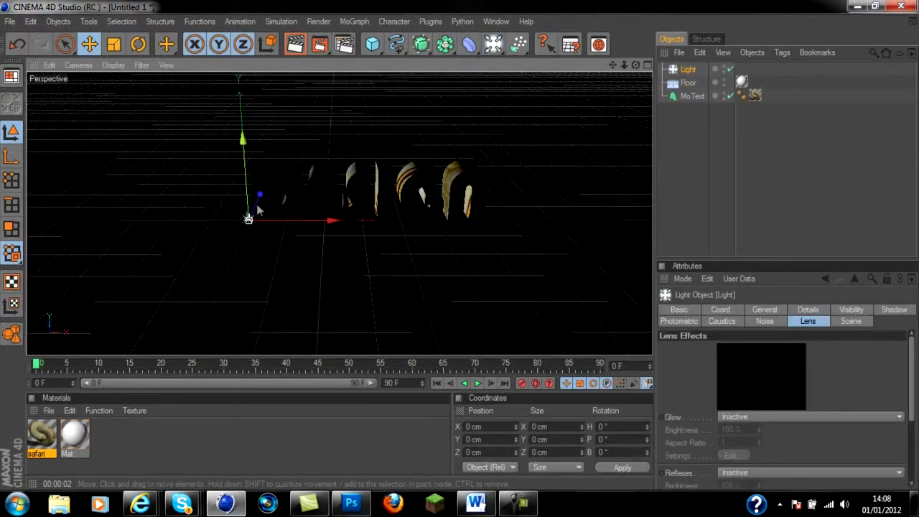
drag(258, 199, 264, 225)
drag(243, 283, 449, 252)
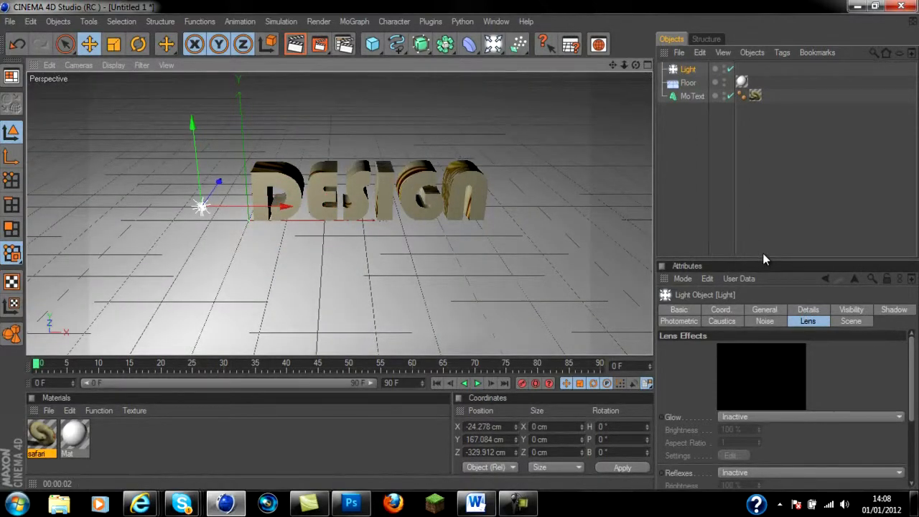
Review the light's basic, coordinate and general properties and its available light types, keeping Omni
click(678, 310)
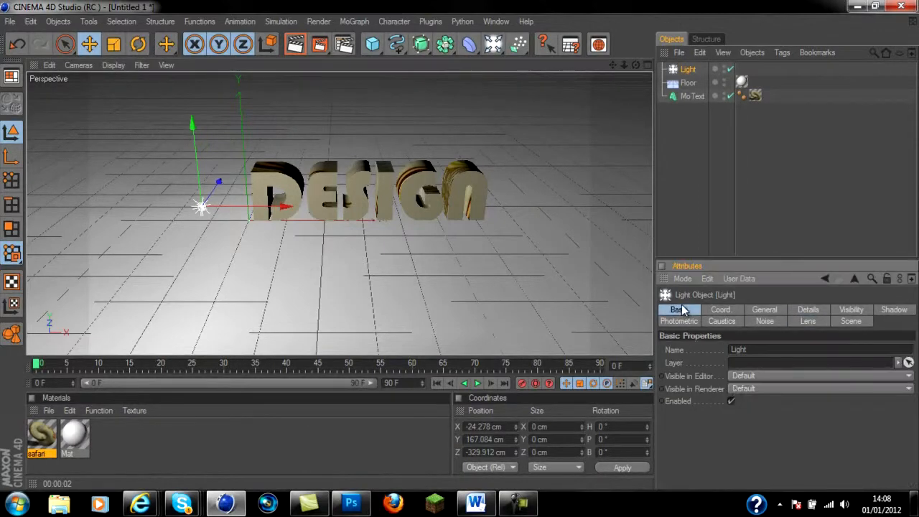
click(723, 310)
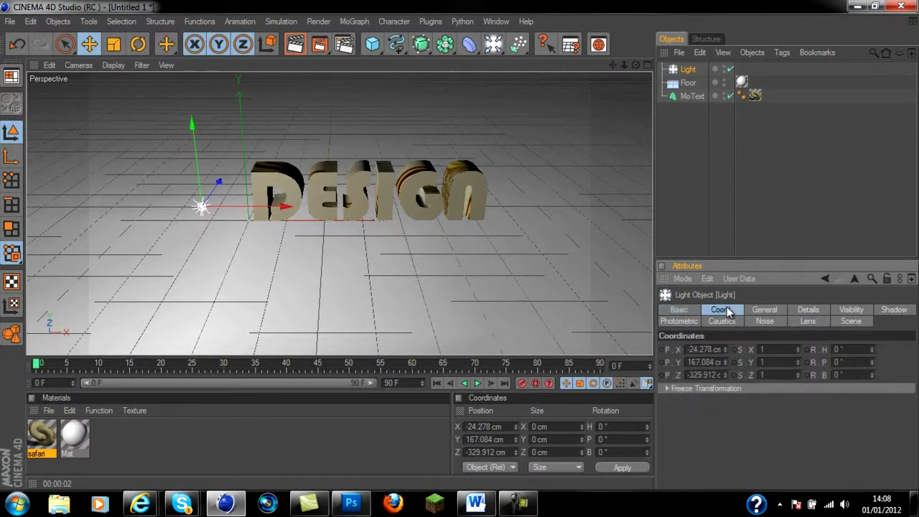
click(771, 311)
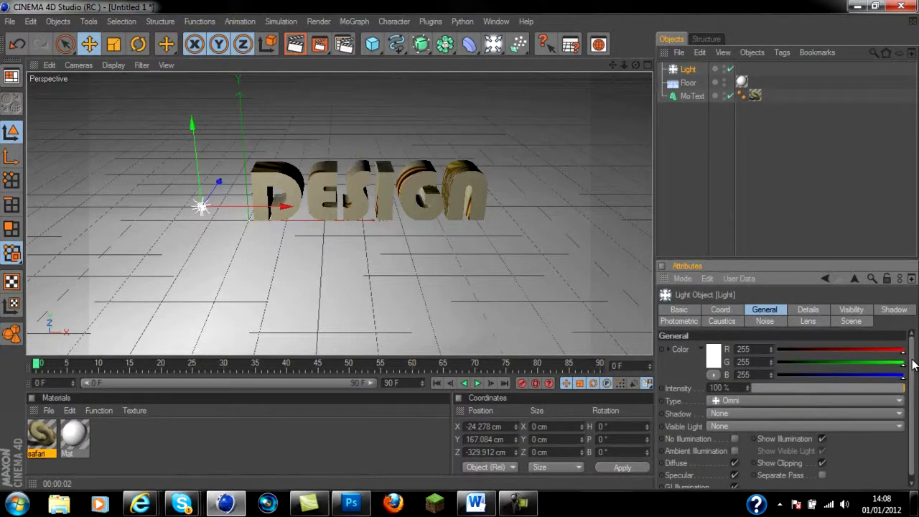
click(758, 403)
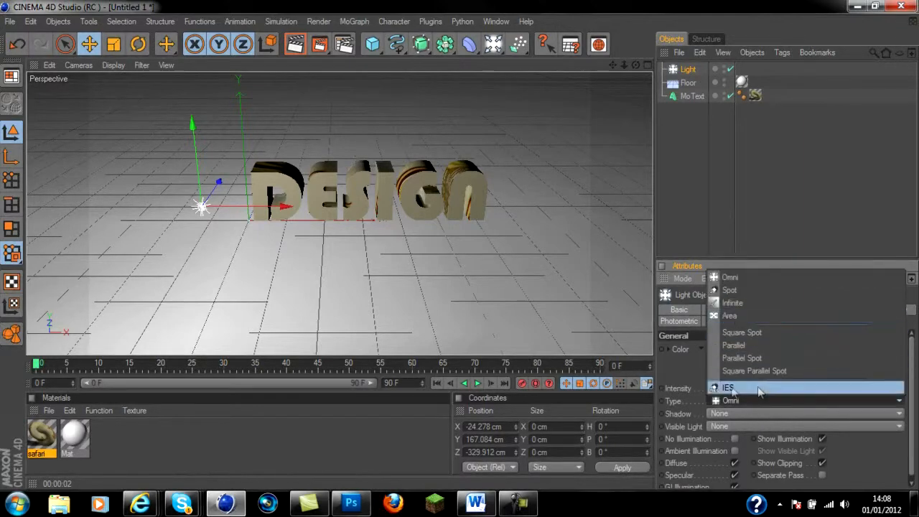
click(745, 278)
Set the light's shadow to Shadow Maps (Soft) and render the perspective view
click(730, 415)
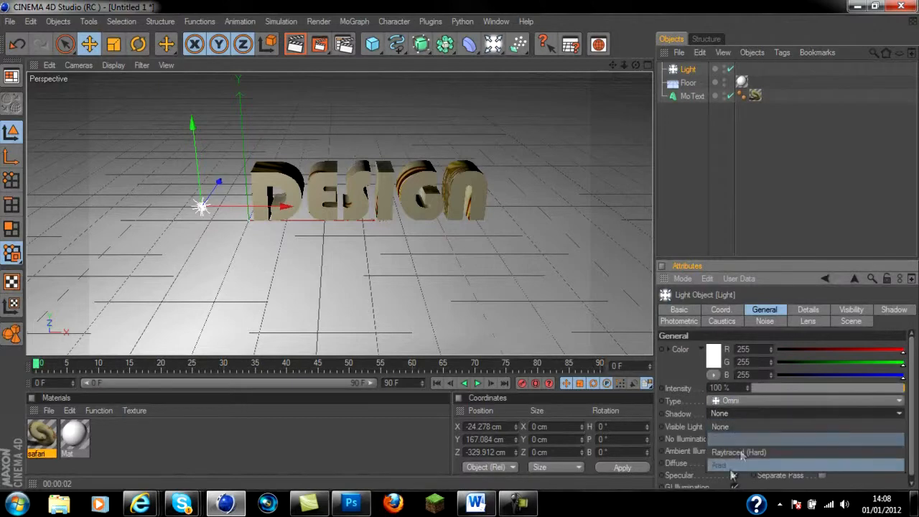
click(759, 438)
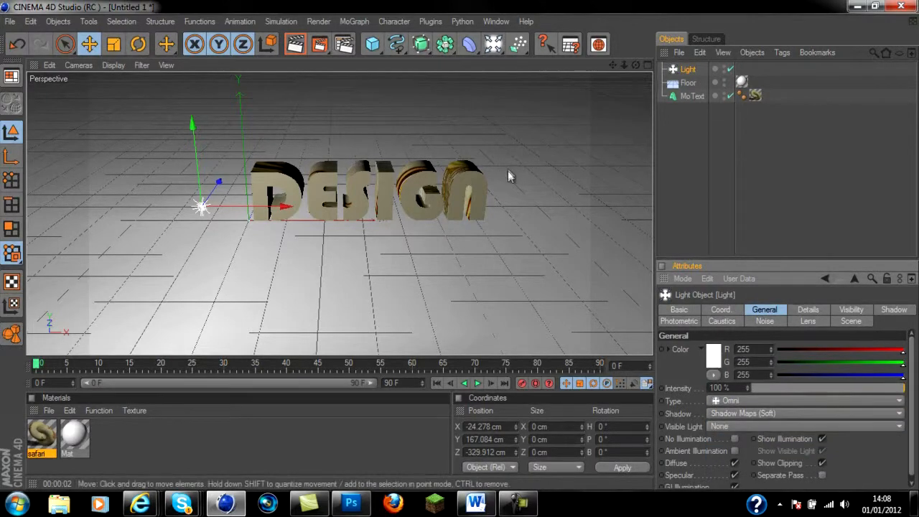
click(294, 45)
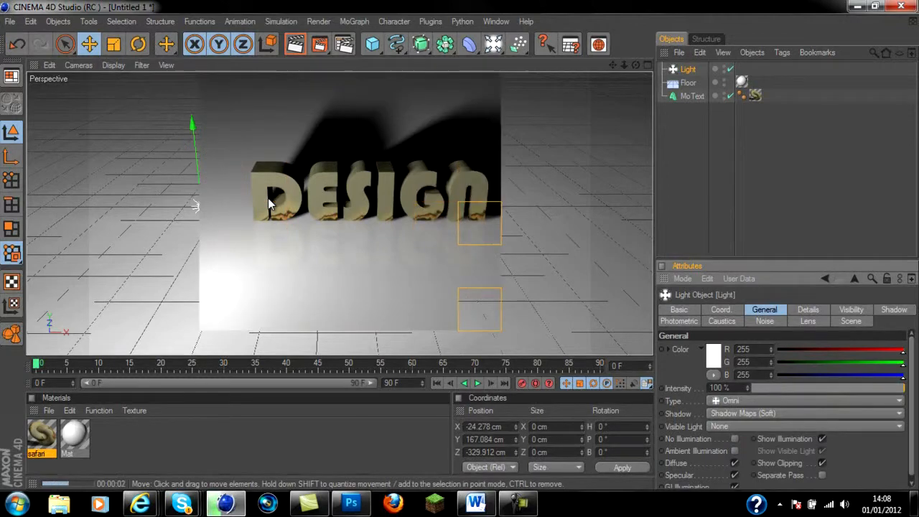
Test-render the light with Raytraced (Hard) shadows and return the shadow type to Shadow Maps (Soft)
click(789, 414)
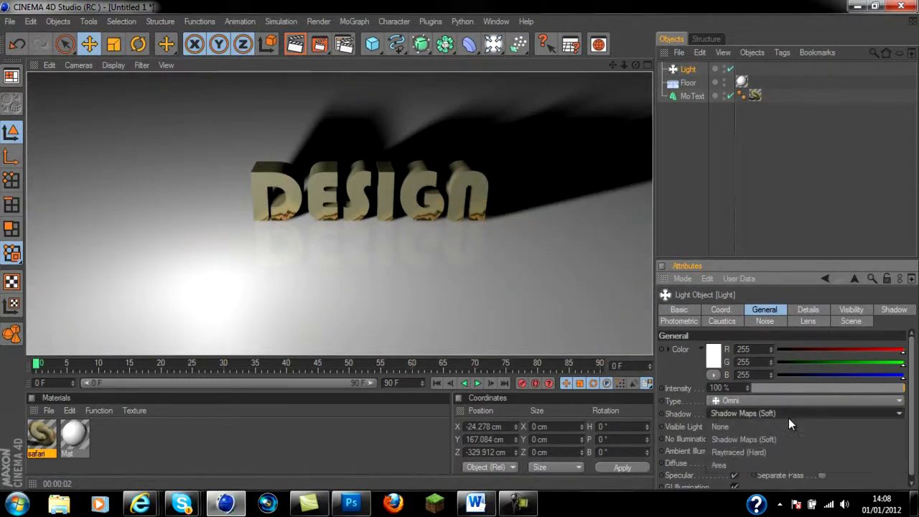
click(738, 452)
click(295, 44)
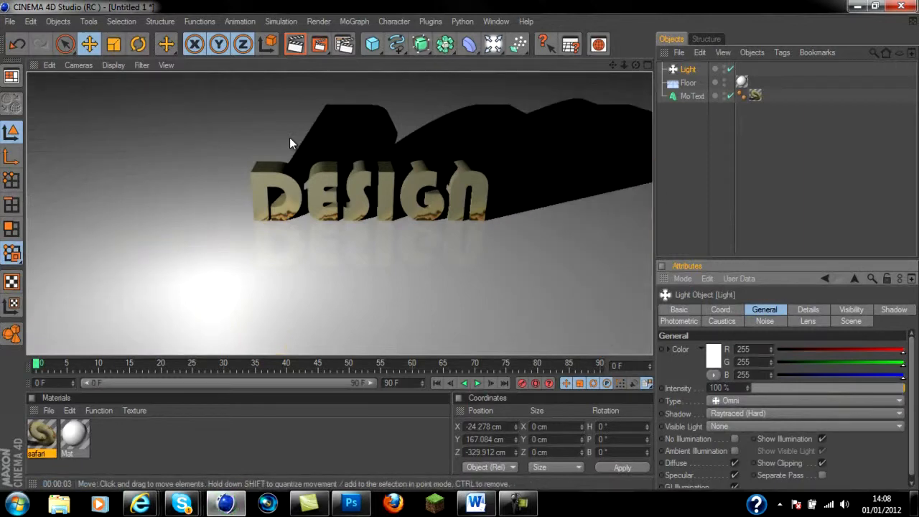
click(754, 418)
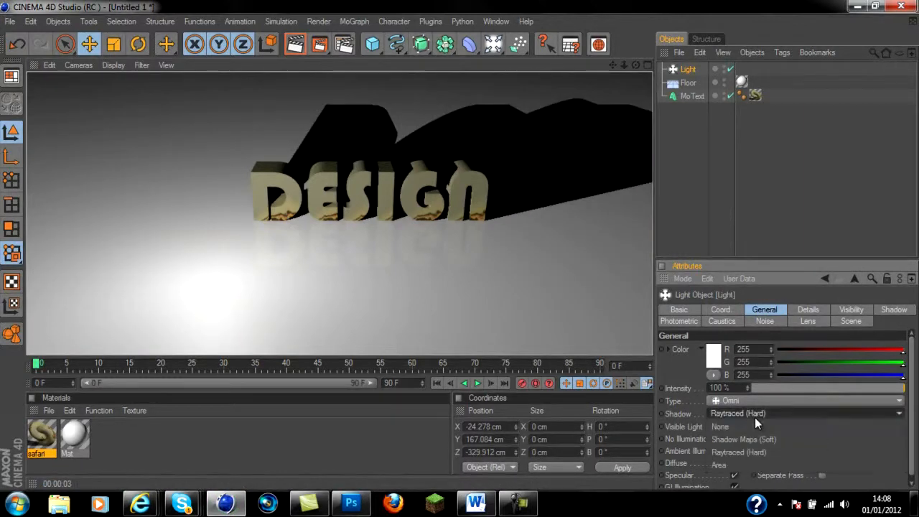
click(752, 434)
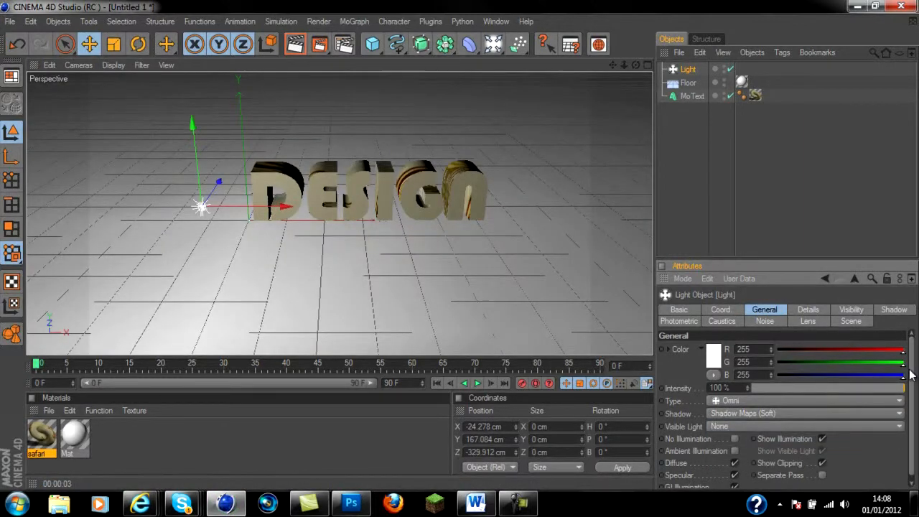
Test-render the scene with the light's Ambient Illumination enabled and switch that option off again
scroll(909, 374, down, 1)
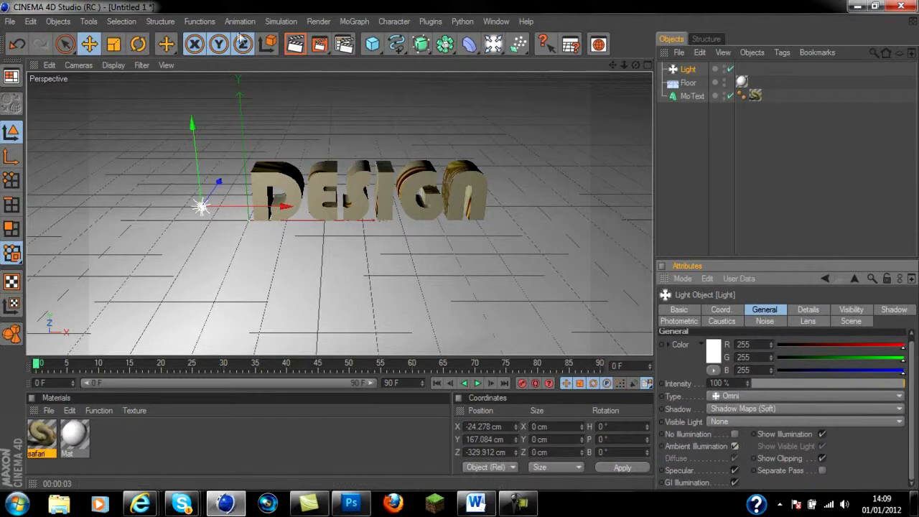
click(294, 45)
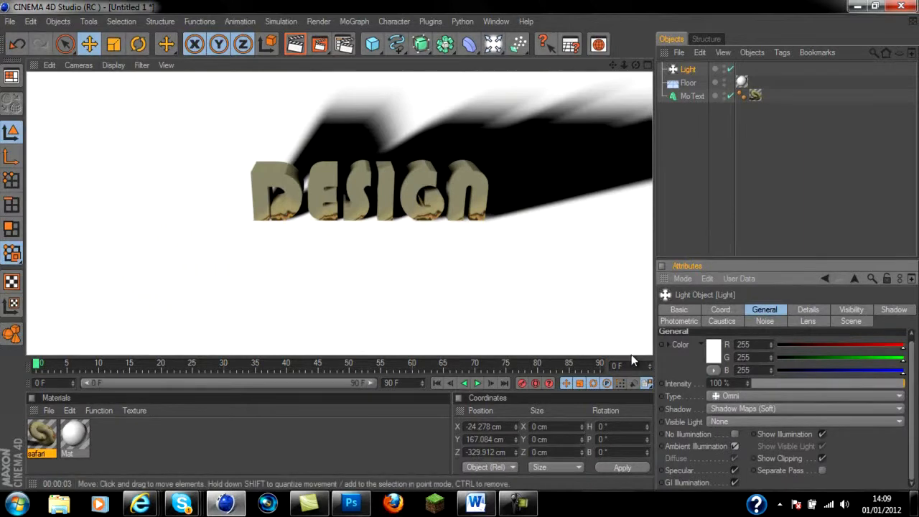
click(734, 446)
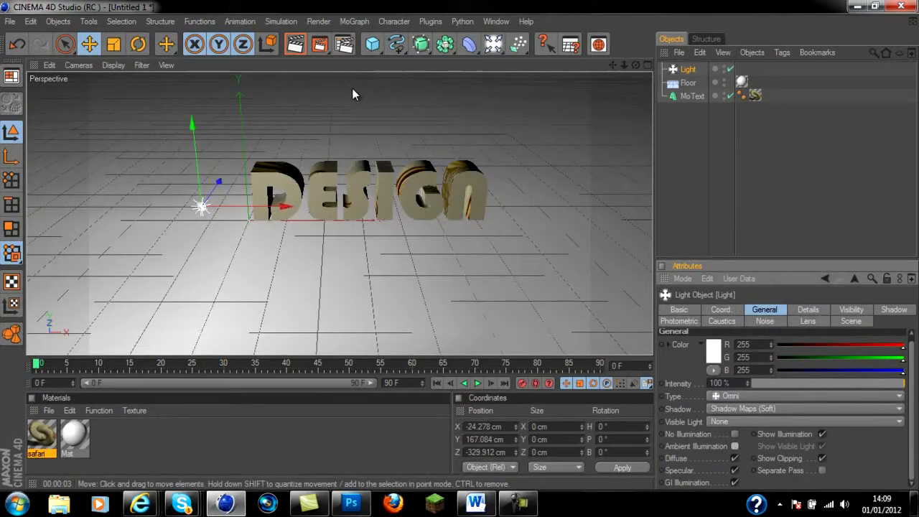
Examine the light's Details, Visibility, Shadow, Photometric and Caustics settings
click(797, 309)
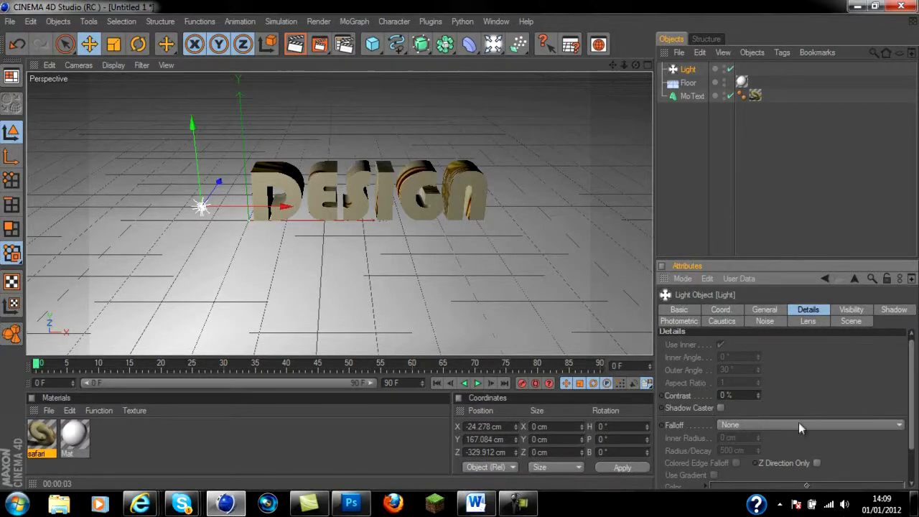
click(851, 311)
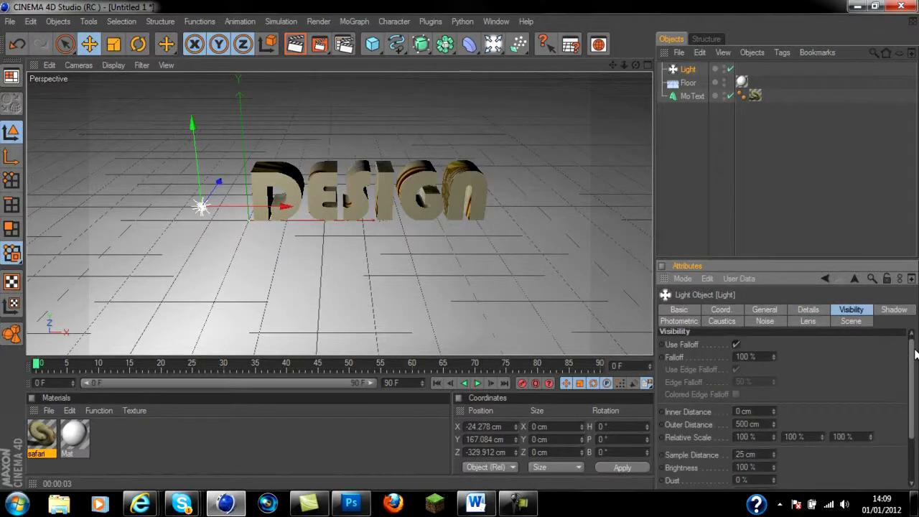
drag(914, 353, 912, 398)
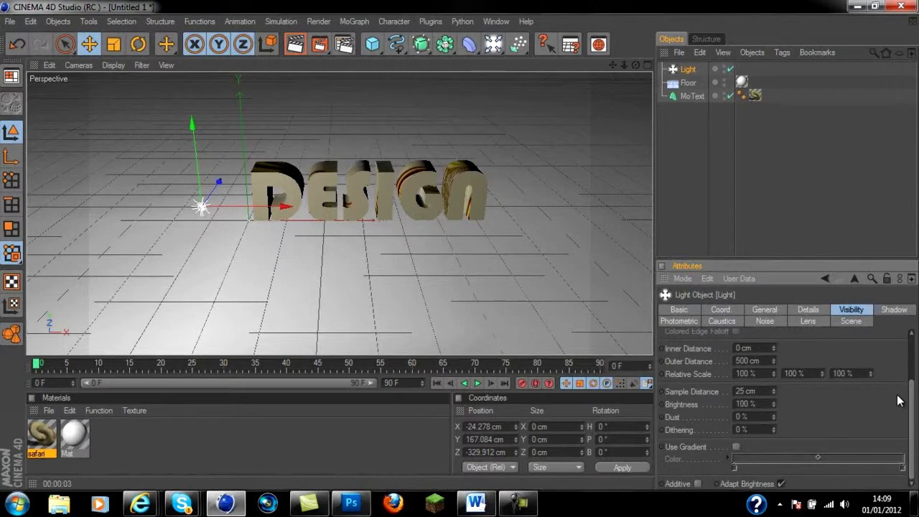
click(894, 310)
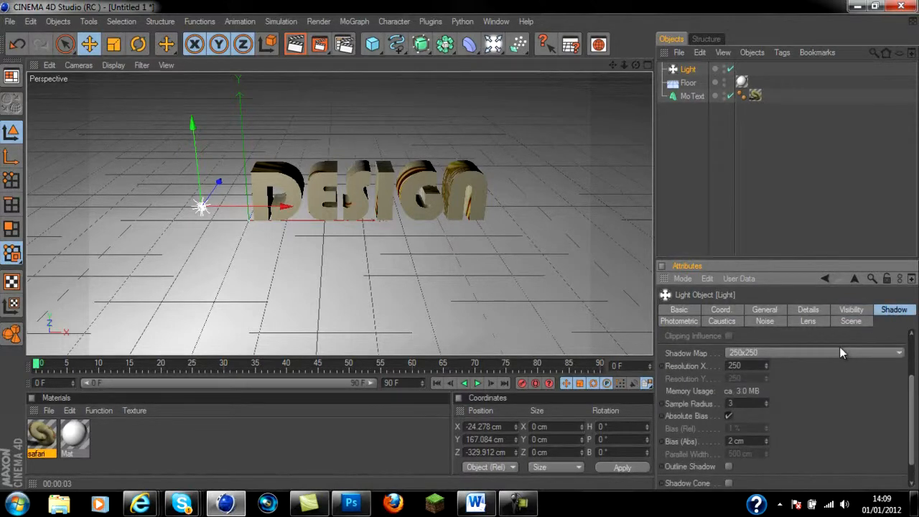
scroll(903, 372, up, 2)
scroll(902, 371, up, 1)
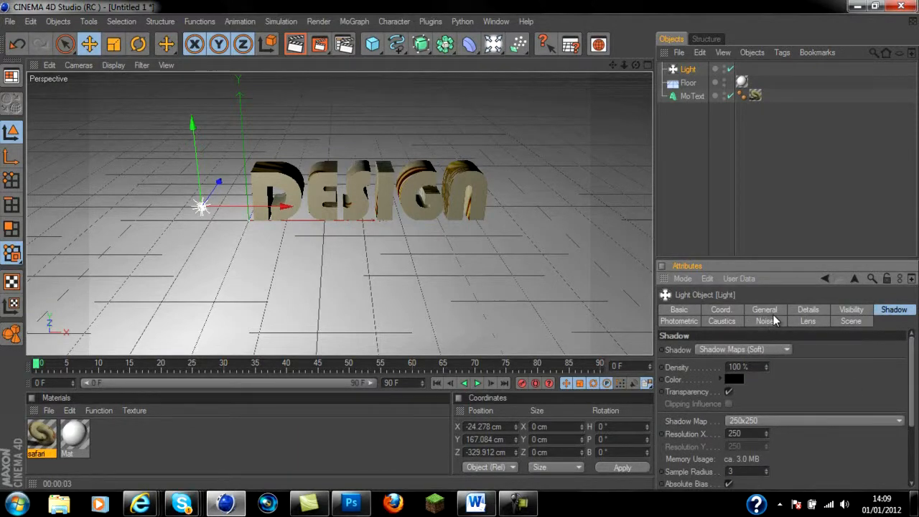
drag(912, 364, 910, 340)
click(687, 324)
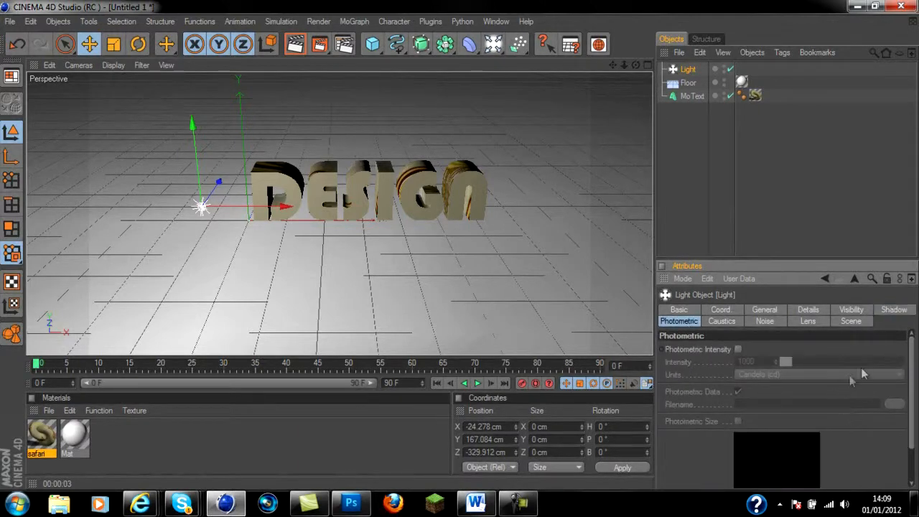
mouse_move(913, 362)
mouse_down()
mouse_move(910, 379)
mouse_move(910, 351)
mouse_move(909, 402)
mouse_move(908, 344)
mouse_move(912, 432)
mouse_move(910, 370)
mouse_up()
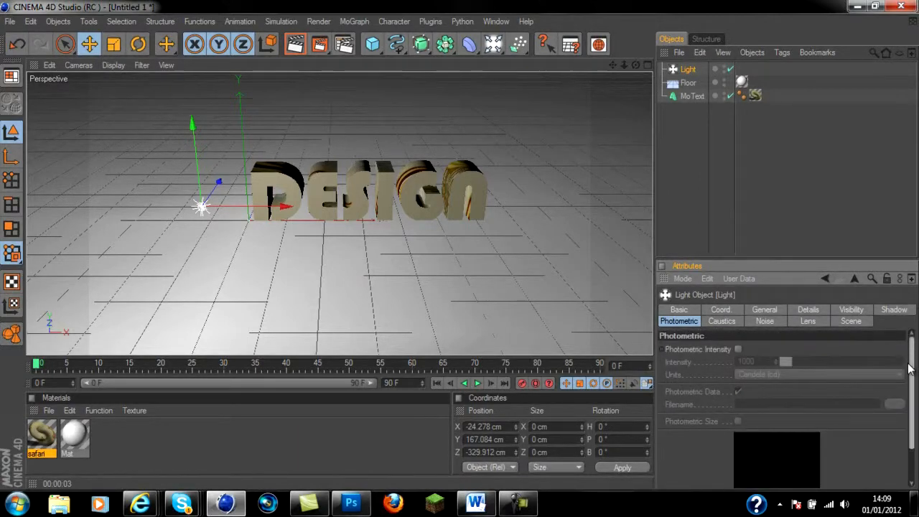
click(721, 321)
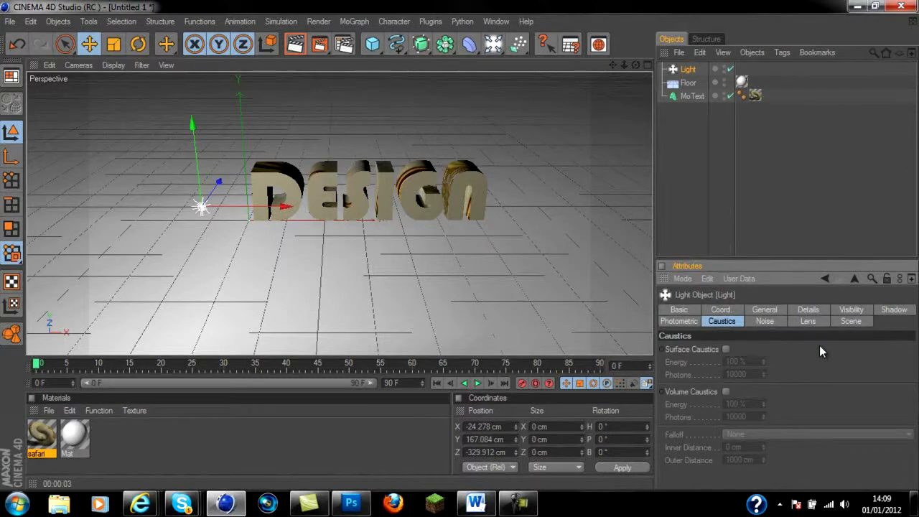
Test-render the light with its noise set to Illumination and reset the noise to None
click(762, 321)
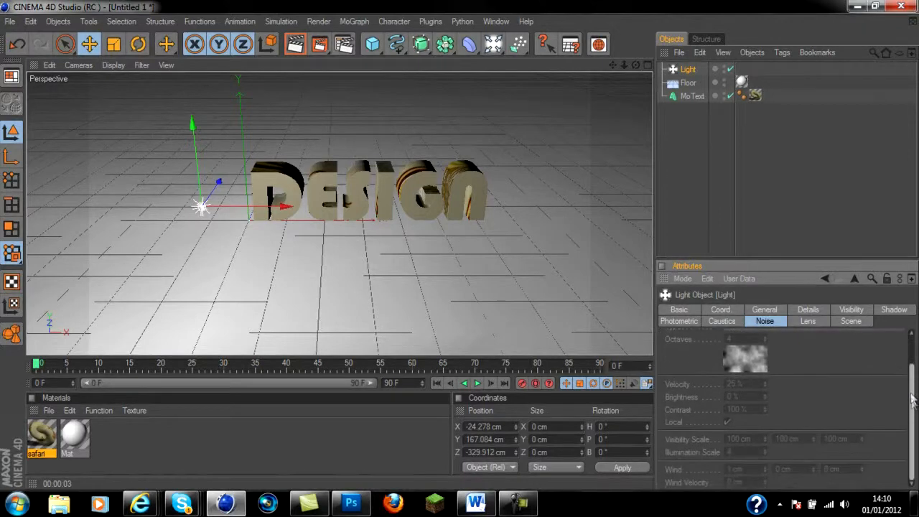
click(802, 349)
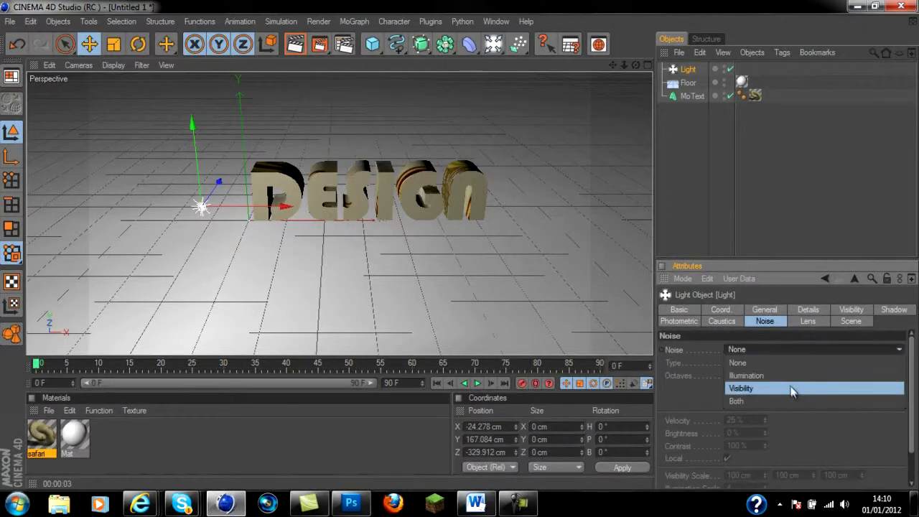
click(747, 375)
click(308, 52)
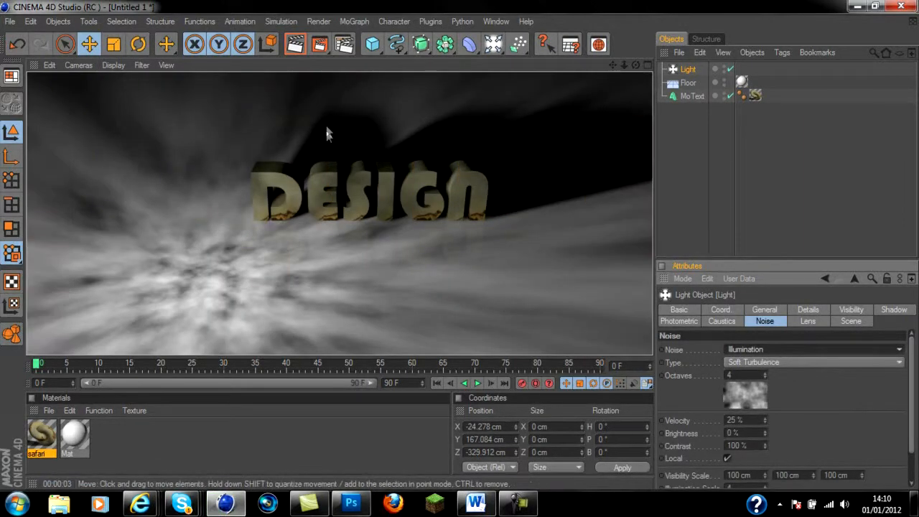
click(742, 364)
click(743, 359)
click(748, 351)
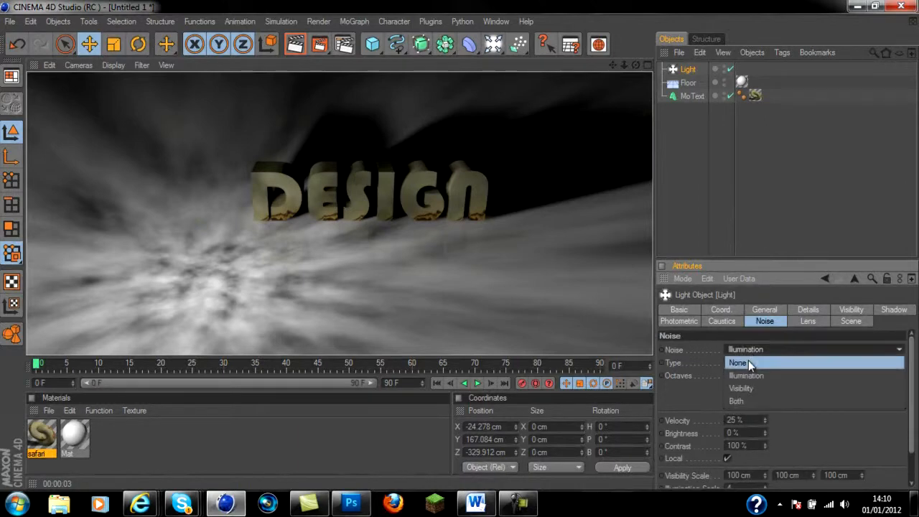
click(748, 361)
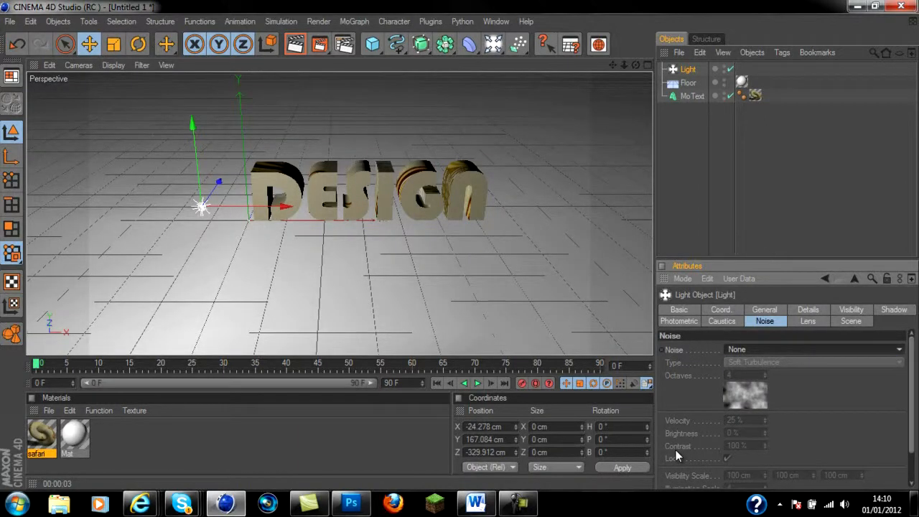
Set the light's lens effect glow to Hi-8, rendering the view before and after the change
click(808, 322)
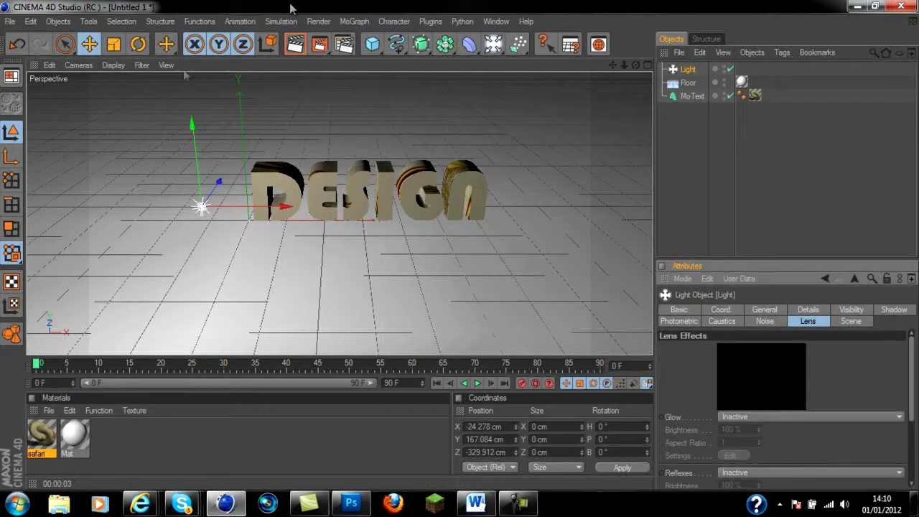
click(293, 44)
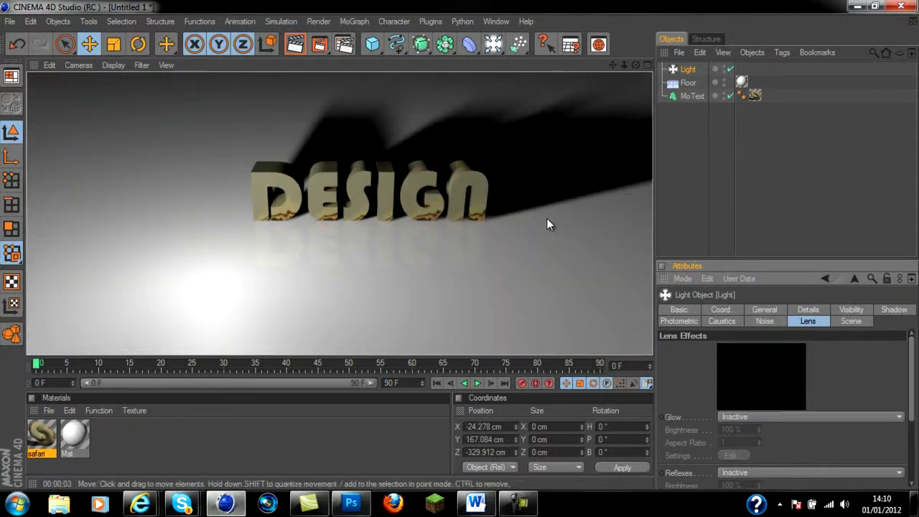
click(819, 417)
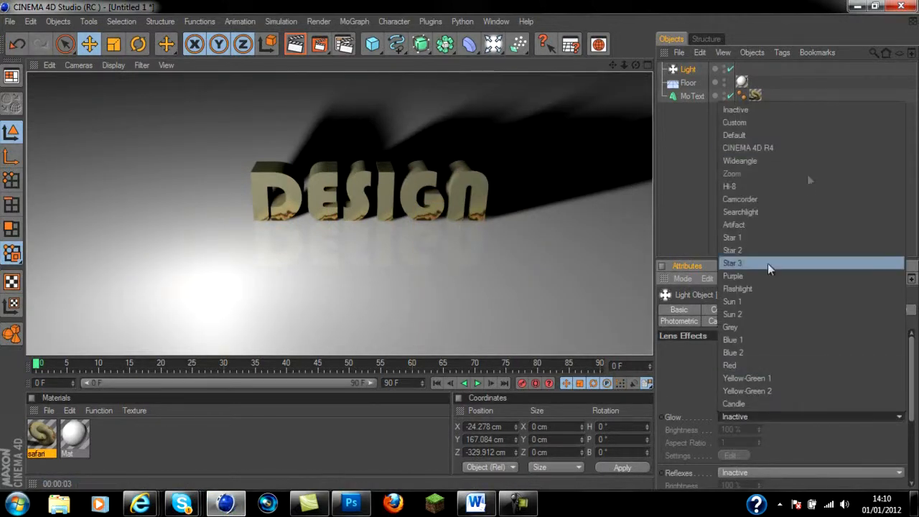
click(776, 188)
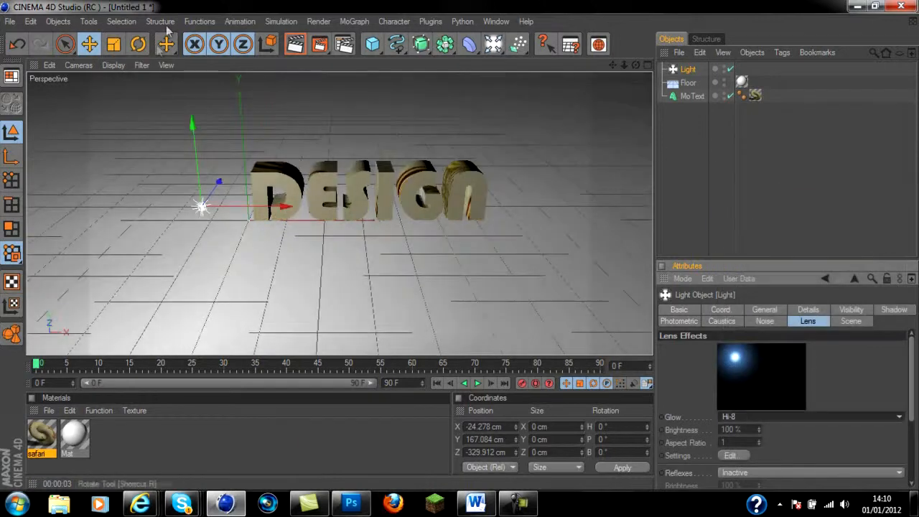
click(295, 44)
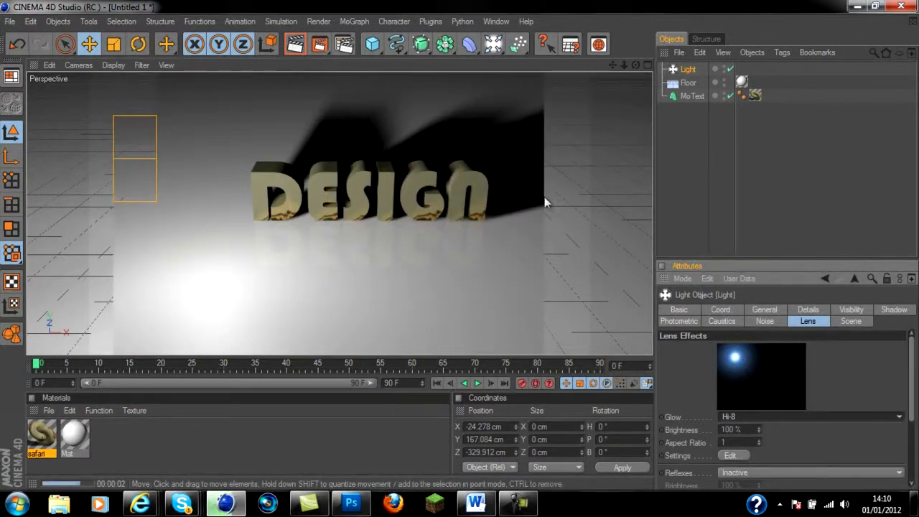
Set the light's lens effect glow to Sun 1 and test-render the view
click(809, 415)
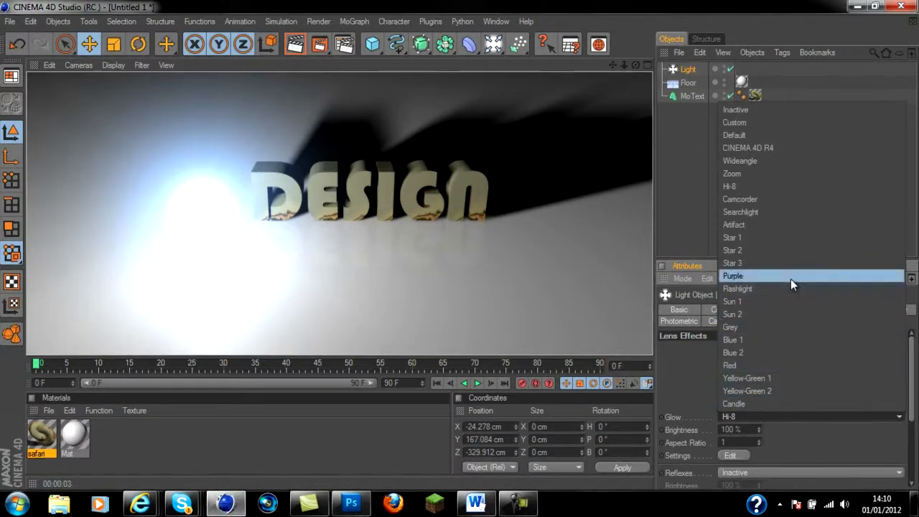
click(784, 299)
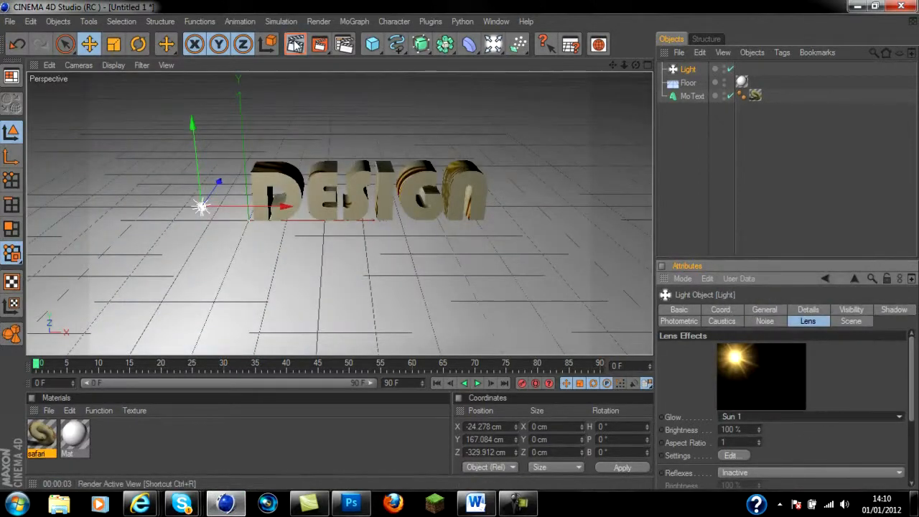
key(ctrl+r)
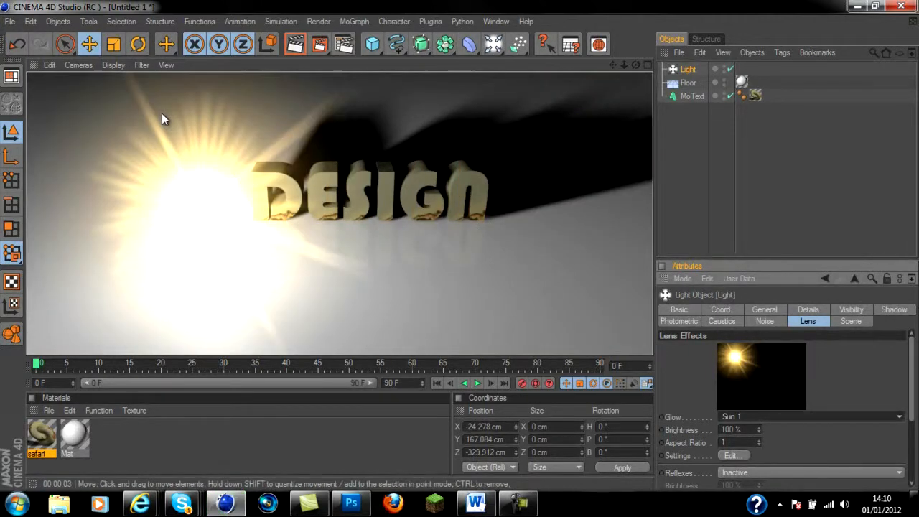
Switch the light's lens effect glow to Purple and test-render the view
click(774, 417)
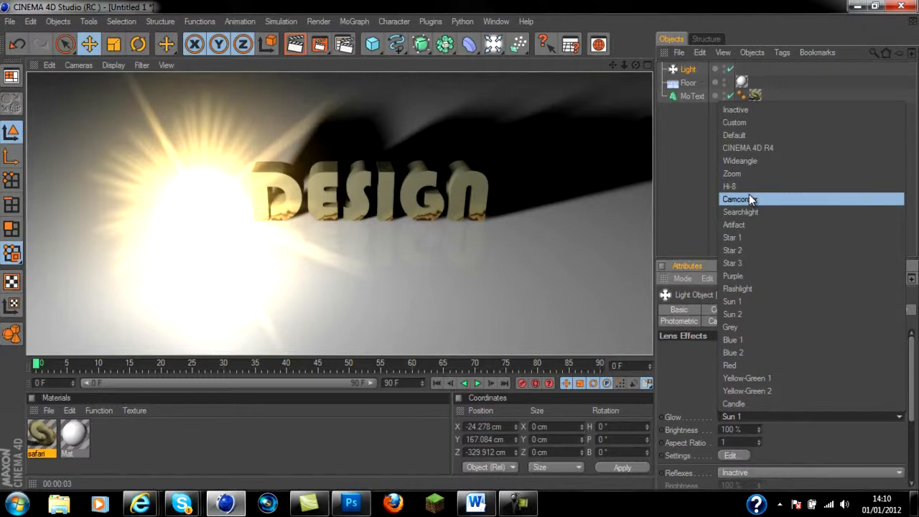
click(759, 276)
click(303, 45)
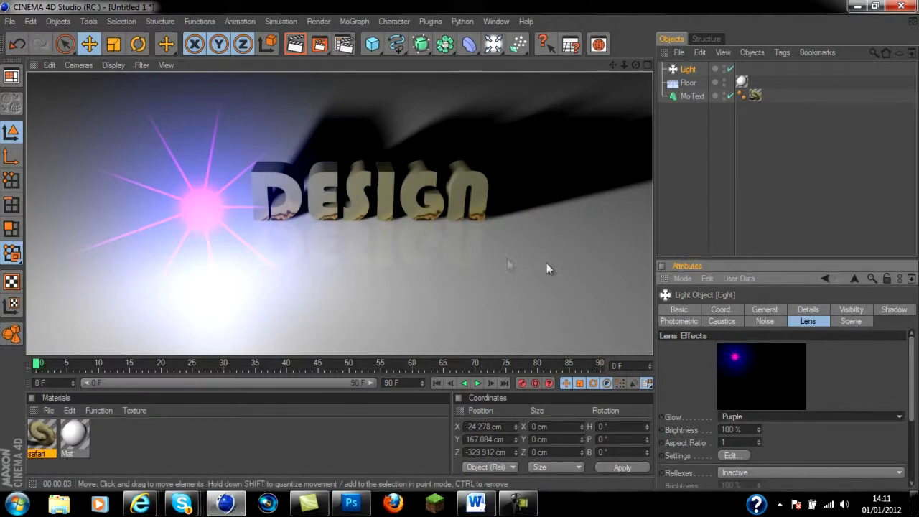
Move the light to the front corner of the D, about X 2 cm and Z -9 cm, using the Top view
scroll(572, 254, up, 4)
drag(175, 204, 464, 95)
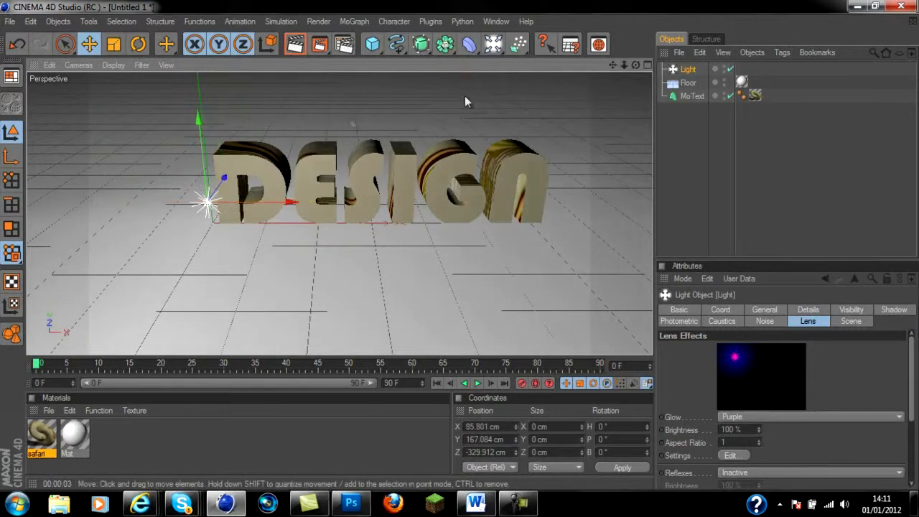
click(647, 65)
click(605, 124)
click(646, 66)
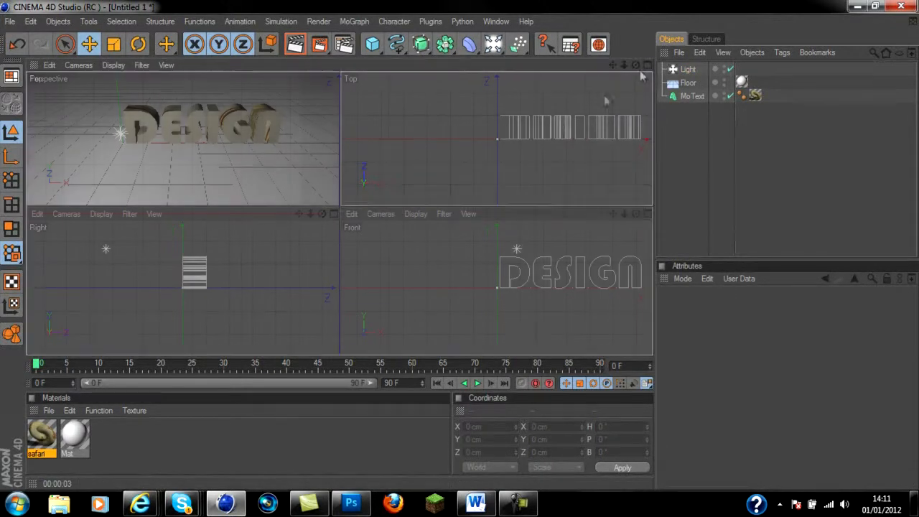
click(692, 69)
mouse_move(379, 290)
mouse_down()
mouse_move(460, 221)
mouse_move(460, 250)
mouse_move(384, 297)
mouse_up()
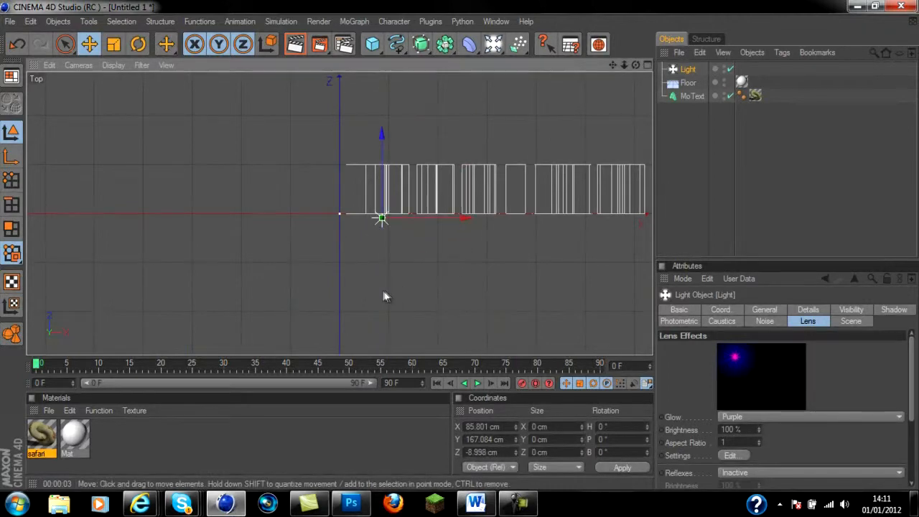
drag(440, 218, 454, 246)
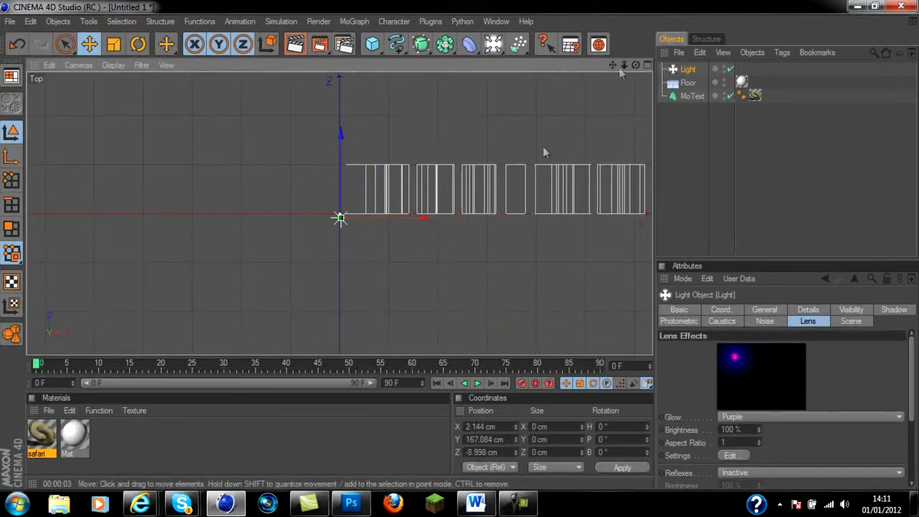
click(648, 65)
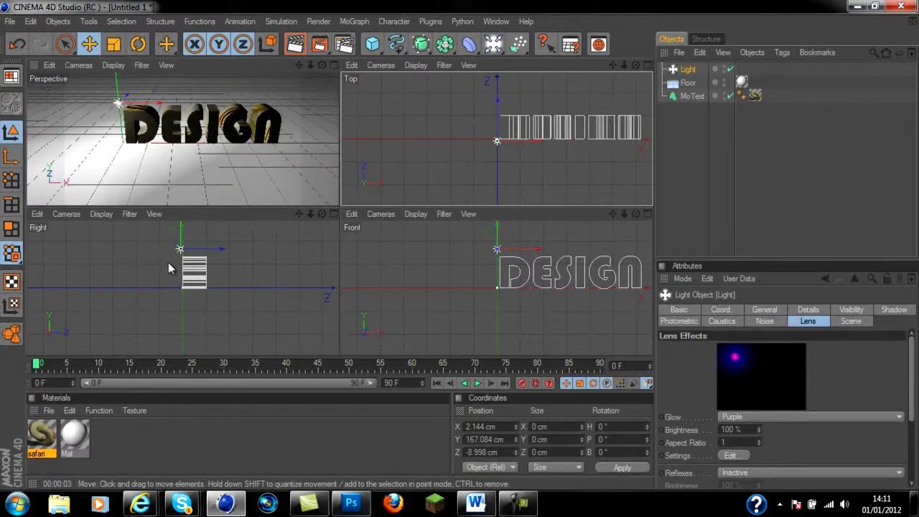
Lower the light in the Front view to about Y 129 cm and return to the full Perspective view
click(459, 260)
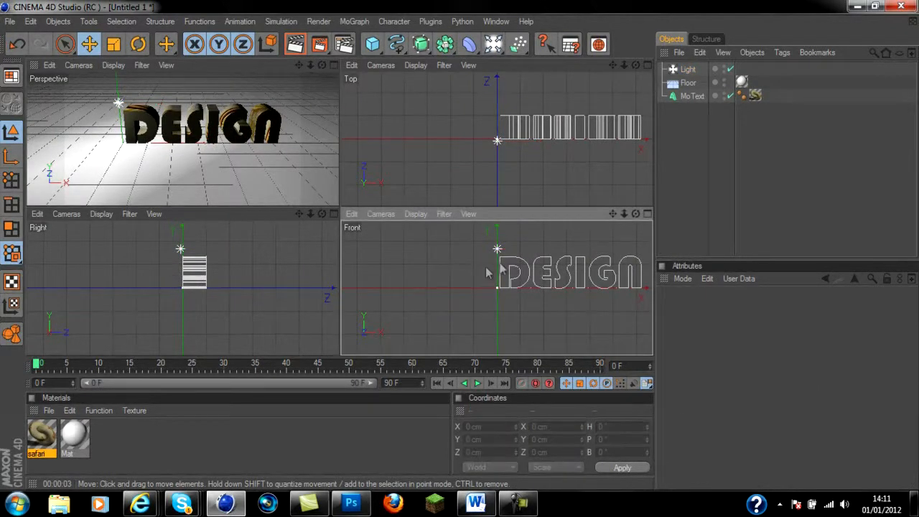
click(681, 71)
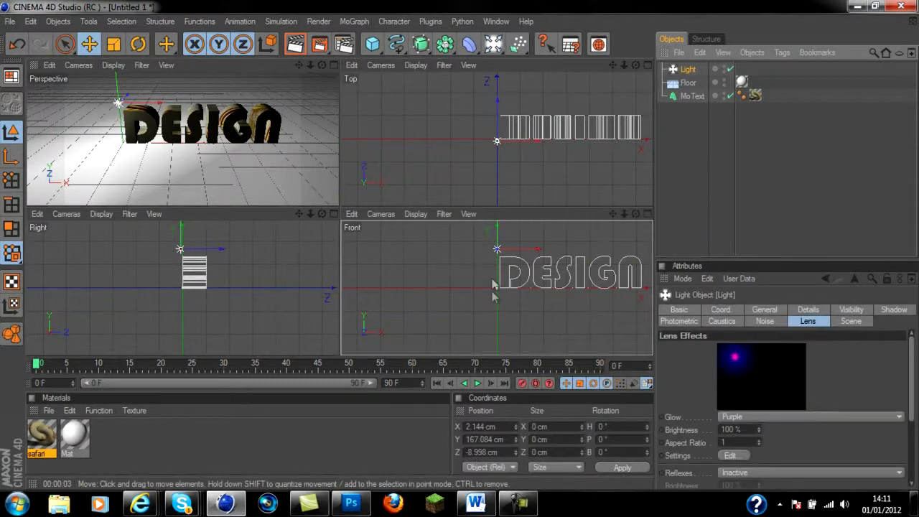
drag(497, 234, 460, 253)
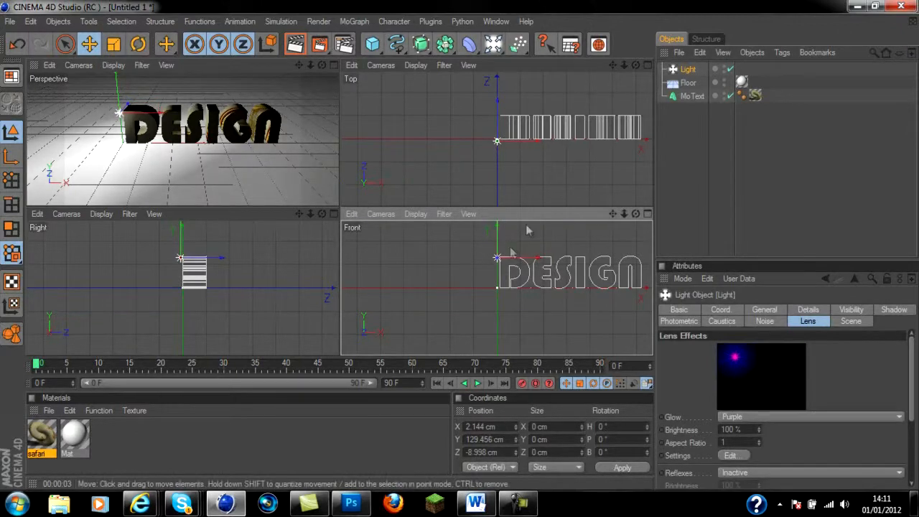
click(262, 88)
click(332, 65)
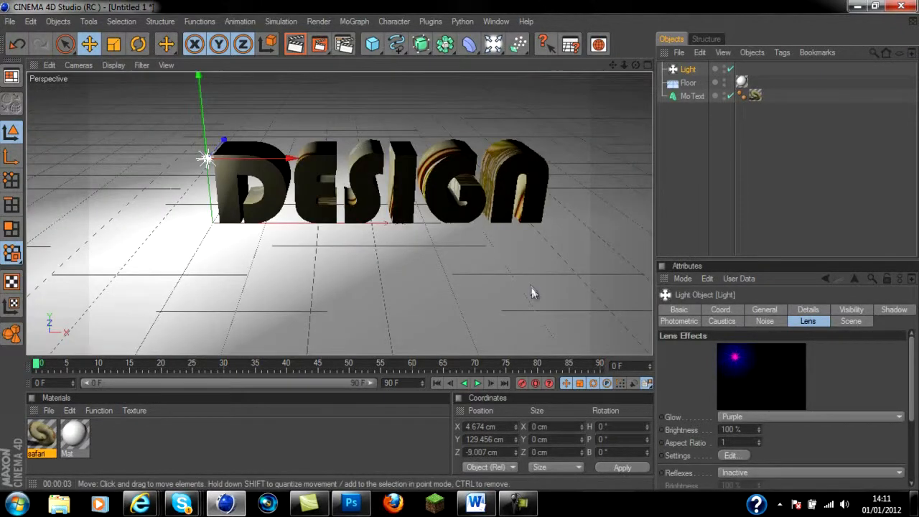
Set the light's lens effect glow to Sun 1 and lower its intensity to 61 %
click(808, 414)
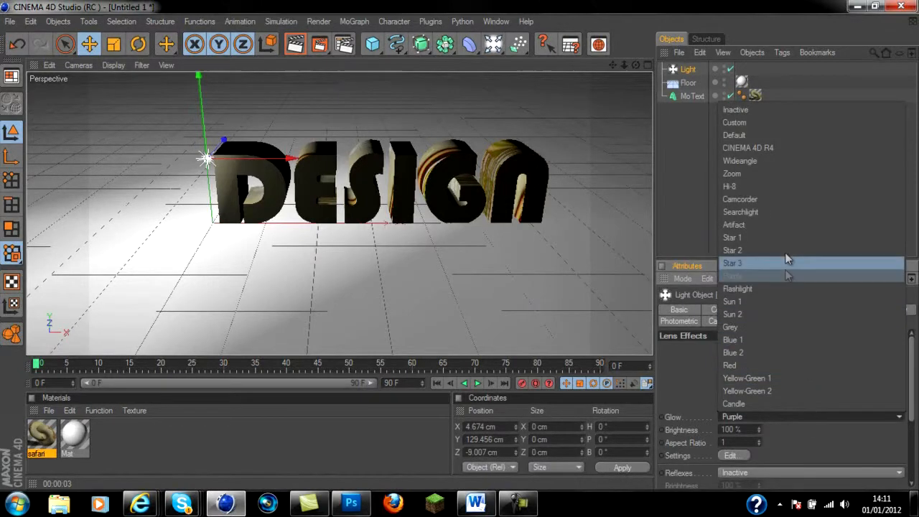
click(760, 304)
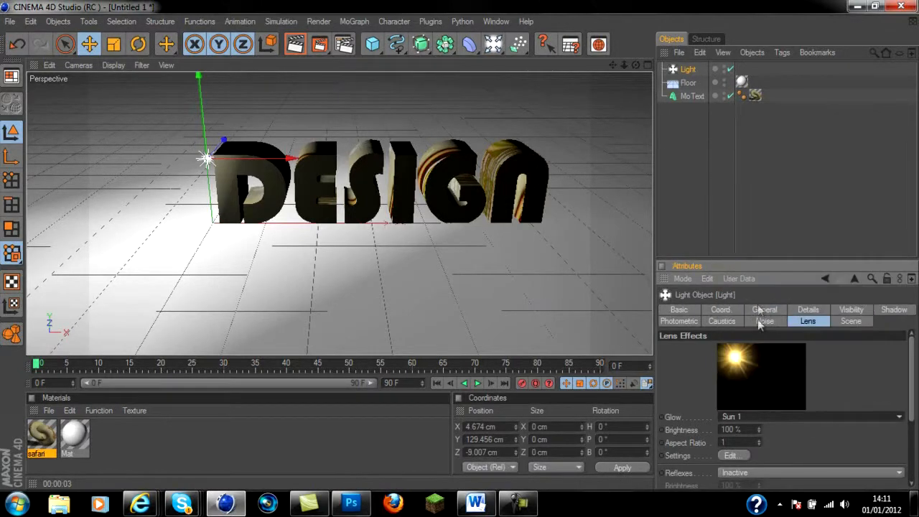
click(754, 313)
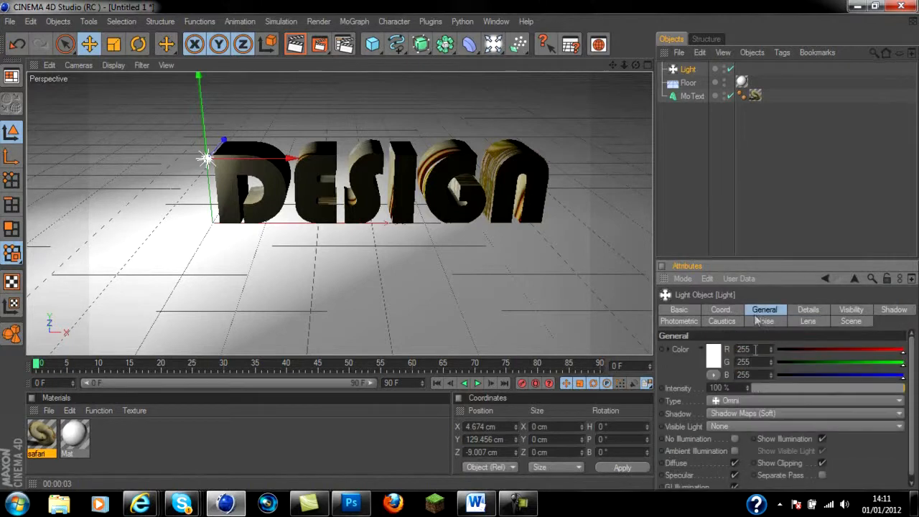
drag(786, 387, 902, 387)
key(ctrl+z)
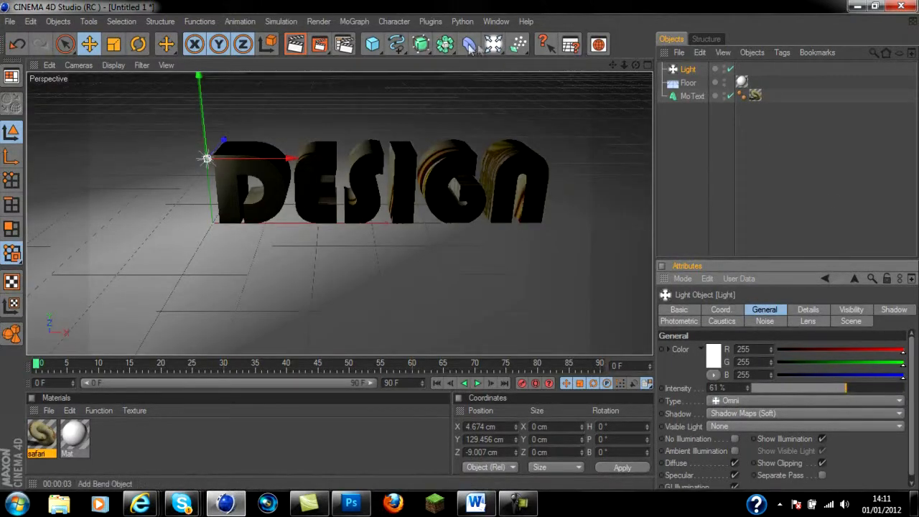
Add a second light in front of the text at about X 167, Y 137, Z -297 cm and test-render the view
click(492, 47)
scroll(491, 167, down, 5)
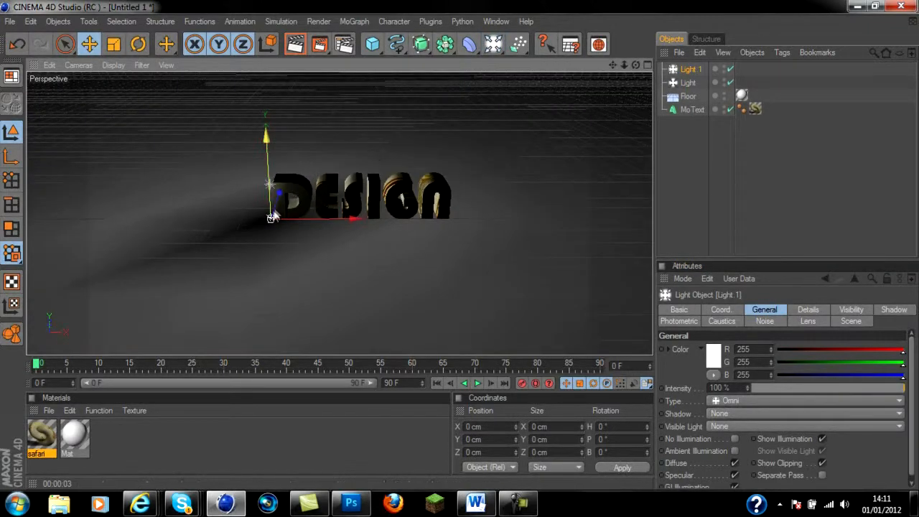
drag(278, 203, 463, 246)
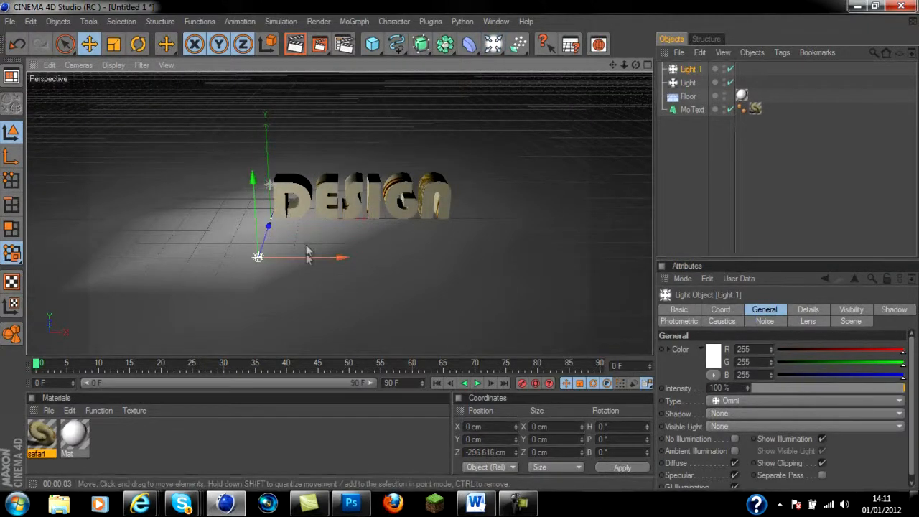
drag(305, 254, 462, 245)
drag(306, 222, 310, 179)
click(300, 47)
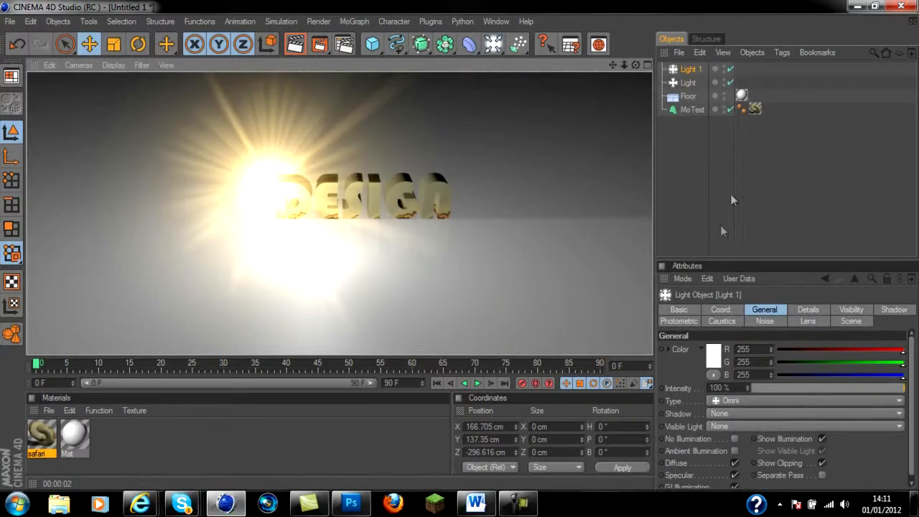
Set the first light's intensity to 40 % and test-render the view
click(690, 82)
drag(729, 388, 686, 393)
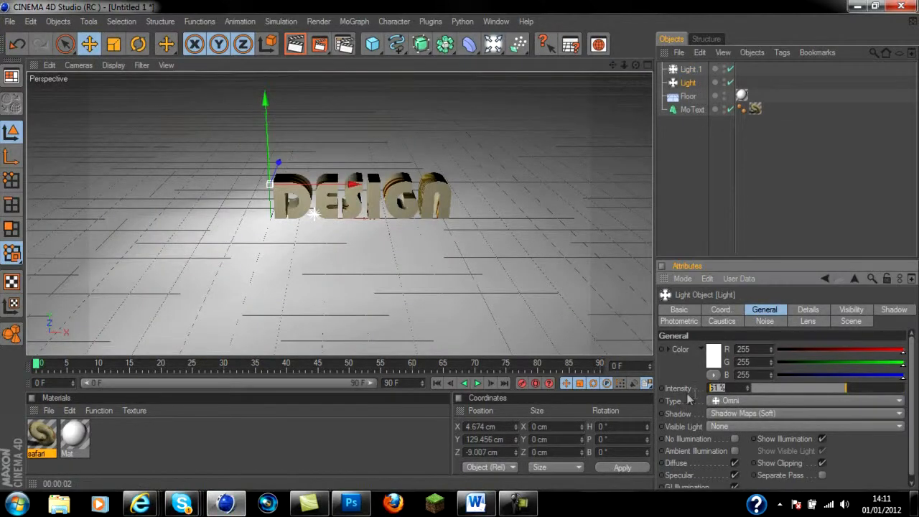
text(40)
key(Return)
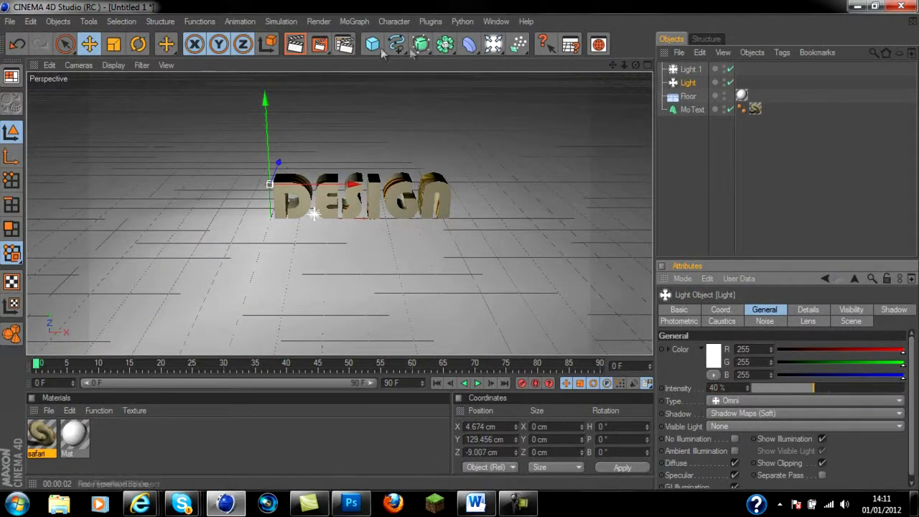
click(295, 44)
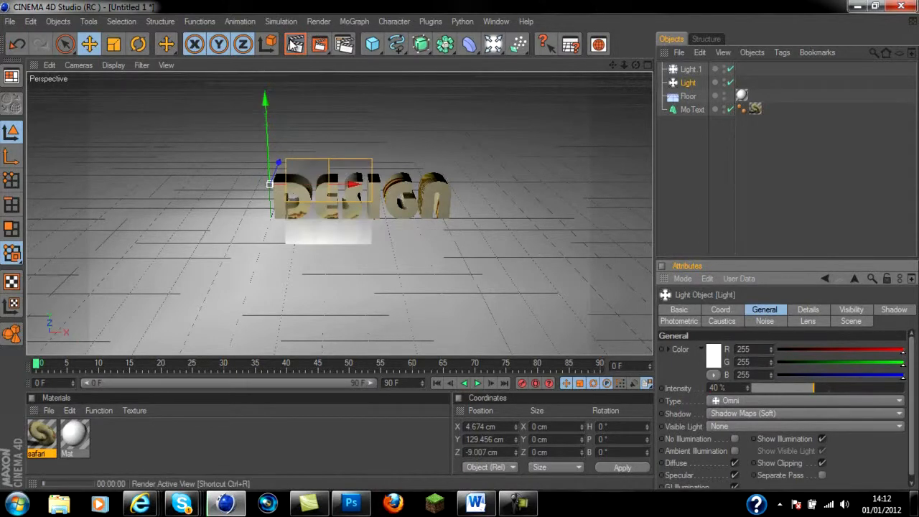